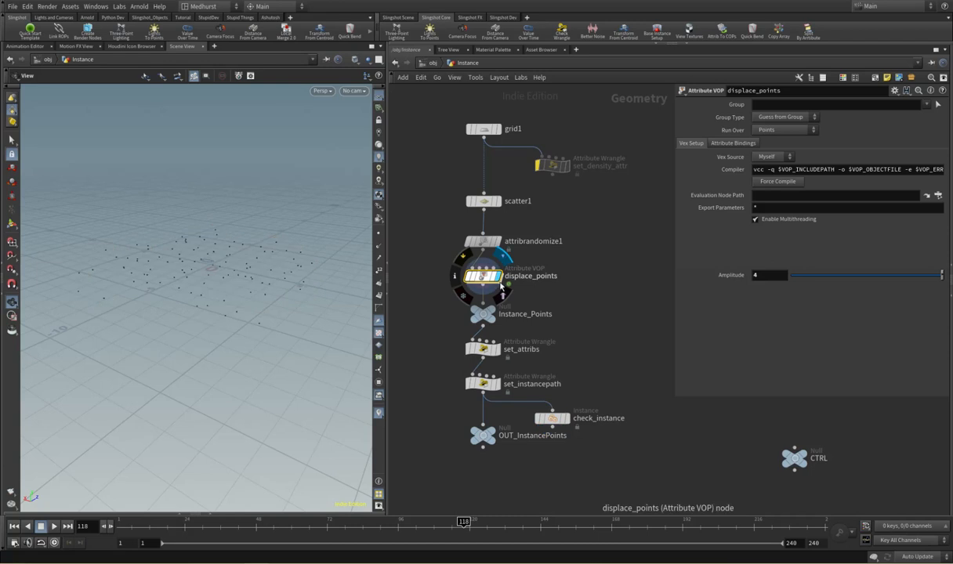
- Display the check_instance node's output and set the Amplitude of displace_points to 5.2789
left_click_drag(167, 278, 266, 274)
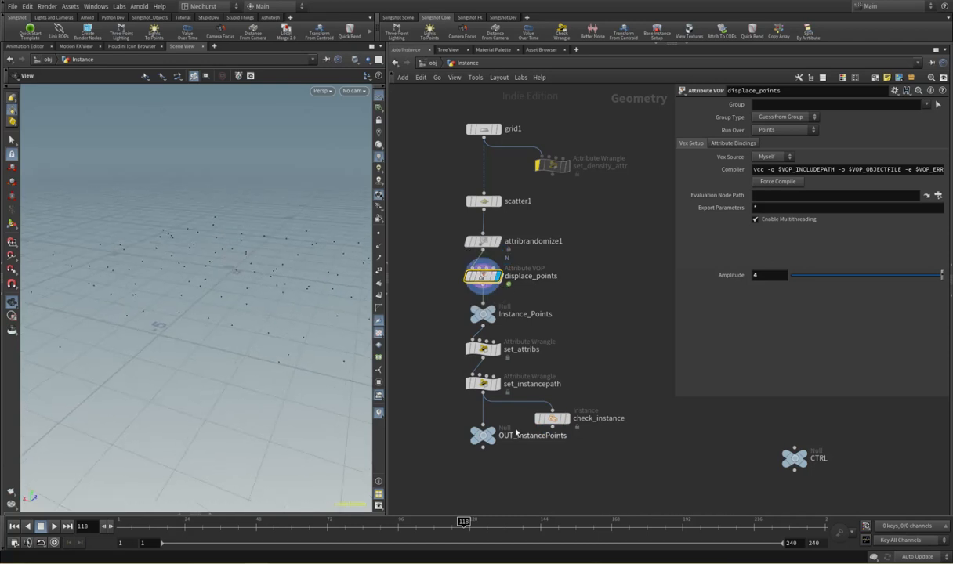
left_click(562, 420)
left_click(557, 421)
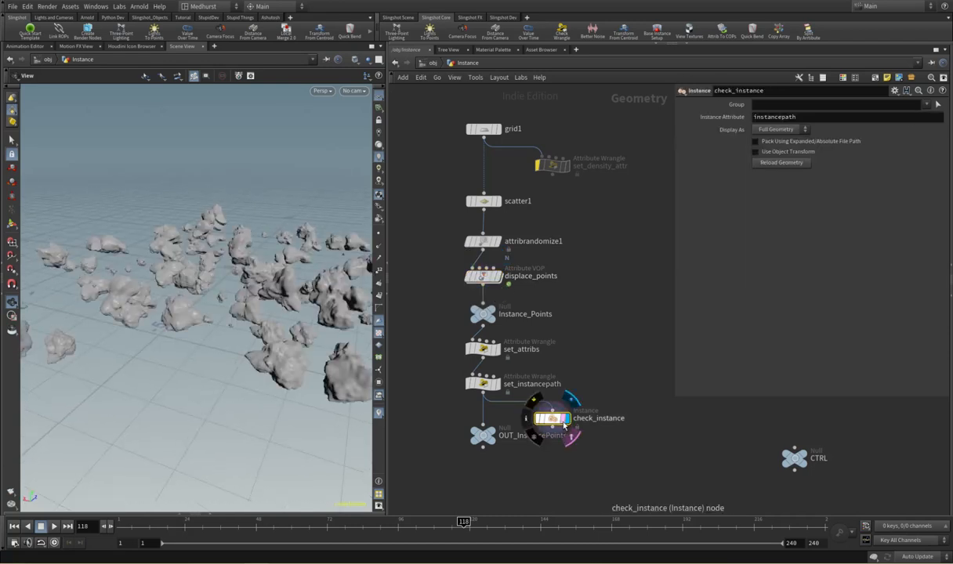
left_click(489, 277)
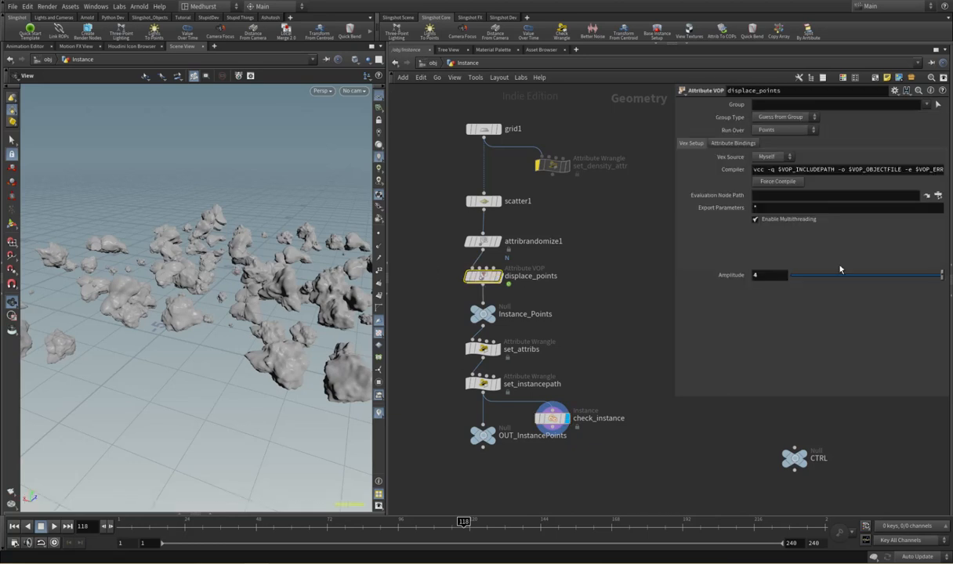
middle_click_drag(768, 275, 790, 279)
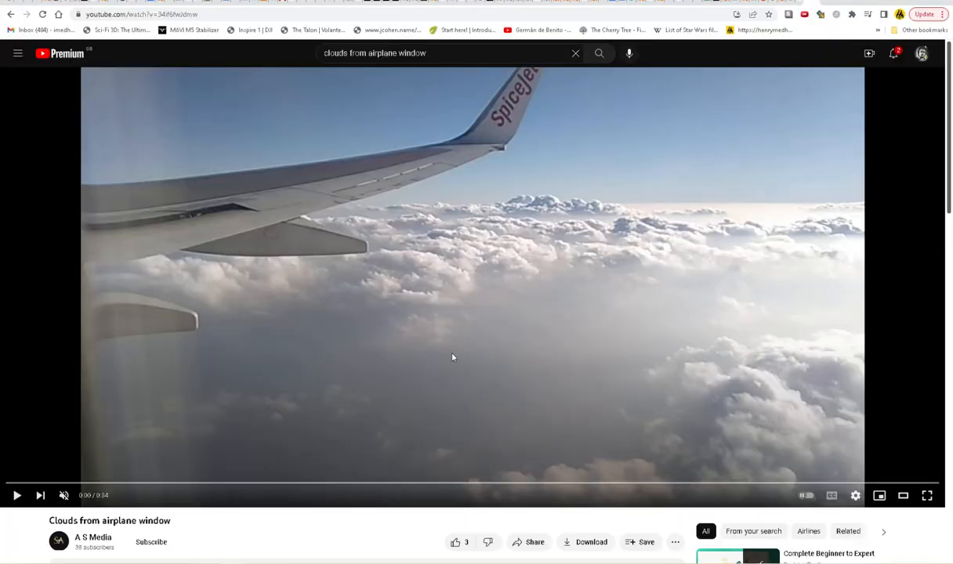
- Switch to the browser and play the YouTube clip of clouds seen from an airplane window as reference
left_click(378, 361)
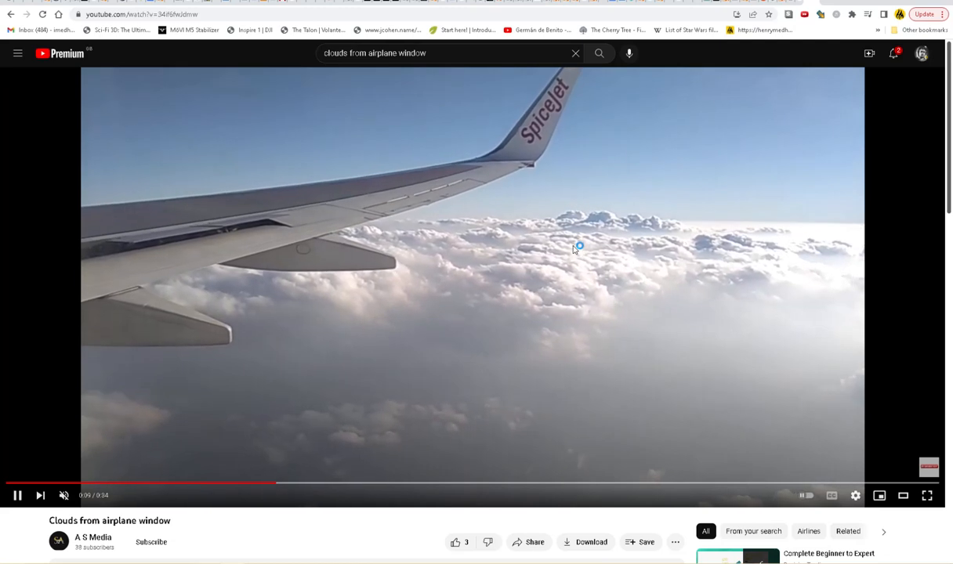
left_click(413, 323)
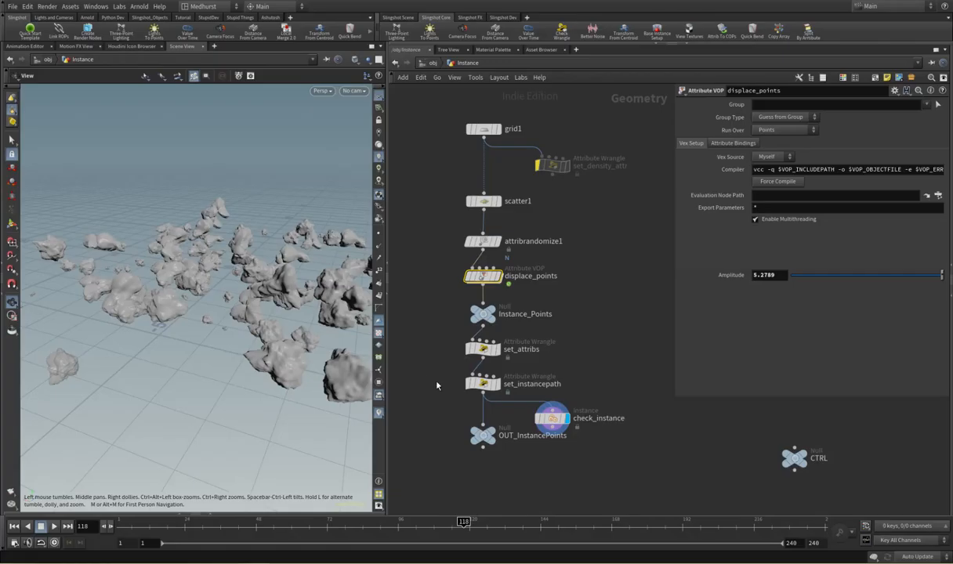
- Move the CTRL null closer to the node chain and set its Offset Instances to 14.3132
middle_click_drag(437, 385, 588, 272)
middle_click_drag(634, 376, 567, 375)
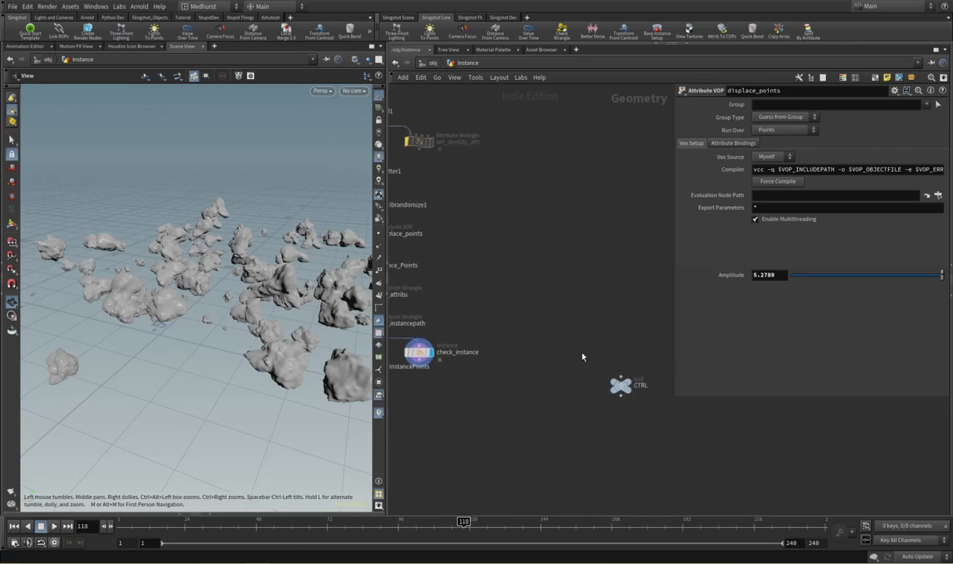
left_click(622, 387)
left_click_drag(624, 389, 543, 292)
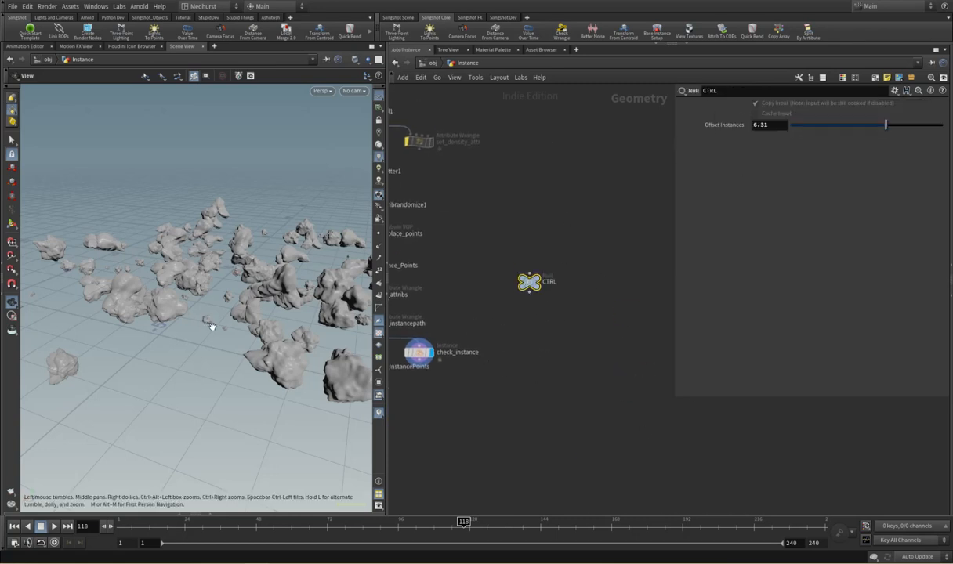
left_click_drag(238, 255, 226, 257)
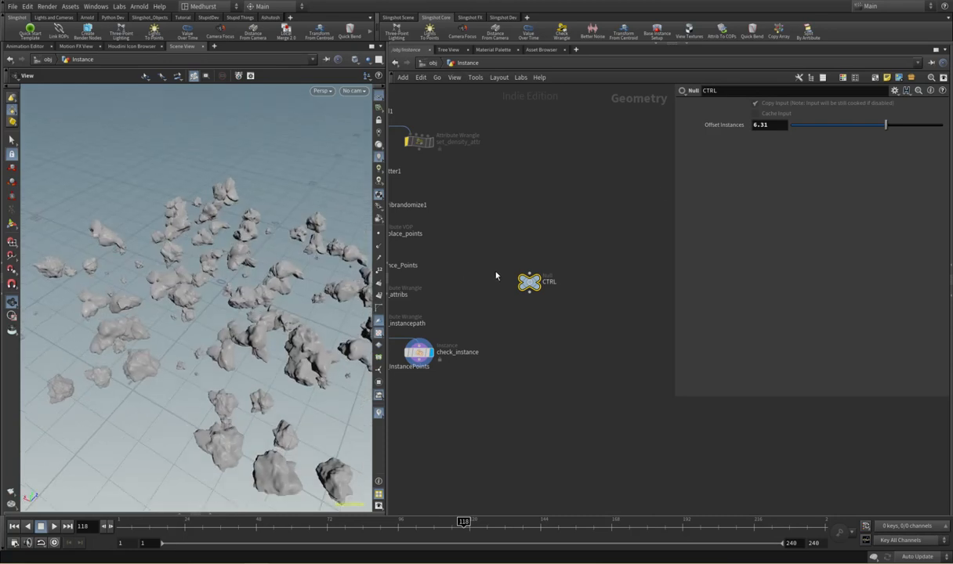
middle_click_drag(765, 125, 456, 173)
middle_click_drag(321, 187, 858, 202)
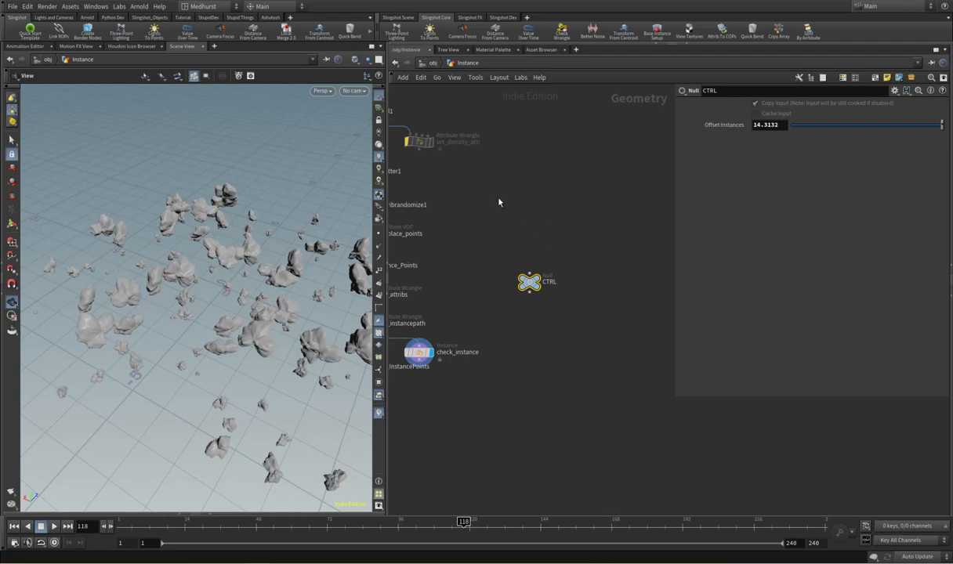
- Set the Force Total Count of the scatter1 node to 1000
middle_click_drag(477, 181, 547, 280)
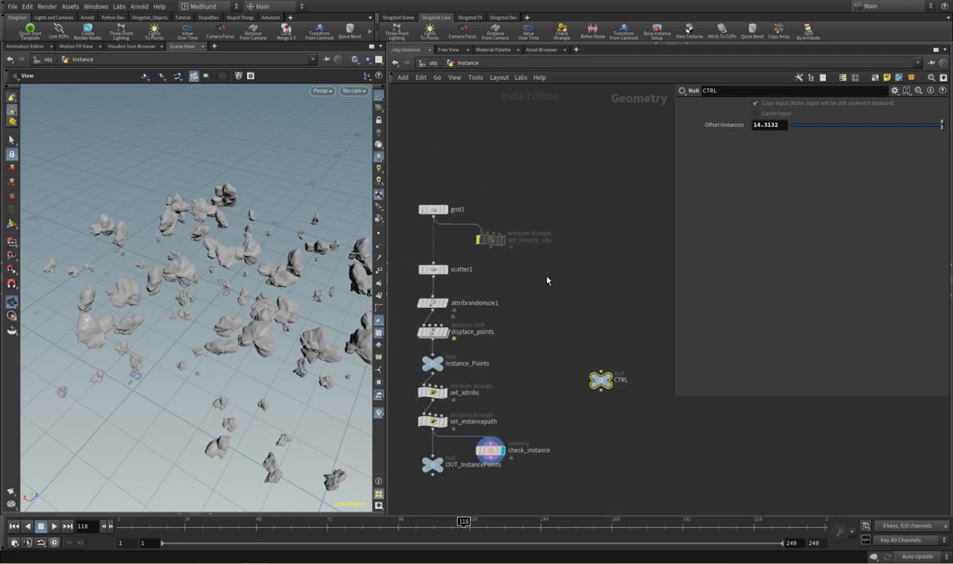
scroll(212, 315, "down", 5)
left_click_drag(241, 315, 253, 293)
scroll(176, 272, "up", 6)
mouse_move(176, 272)
left_mouse_down()
mouse_move(164, 251)
mouse_move(176, 240)
mouse_move(191, 277)
left_mouse_up()
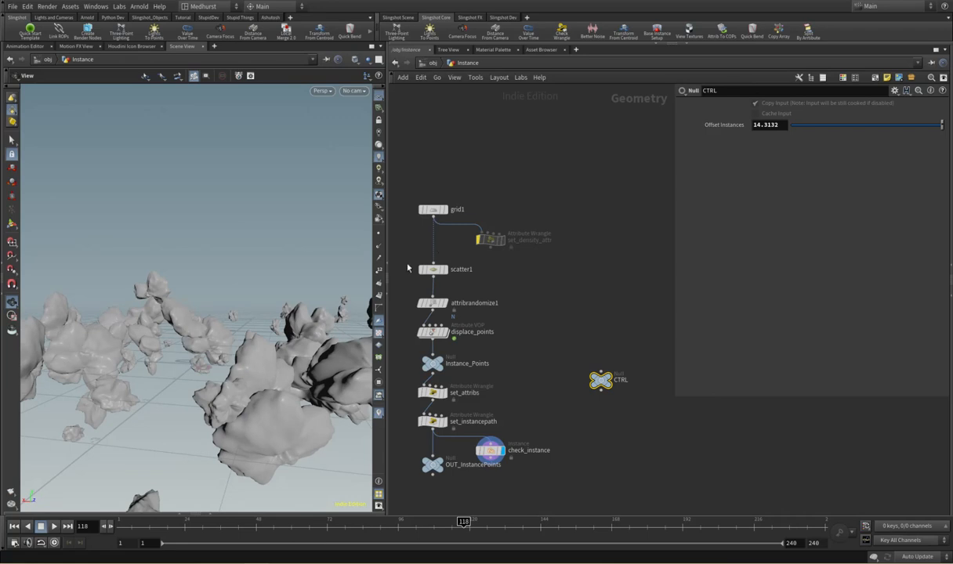
left_click(427, 269)
type("0")
key("Return")
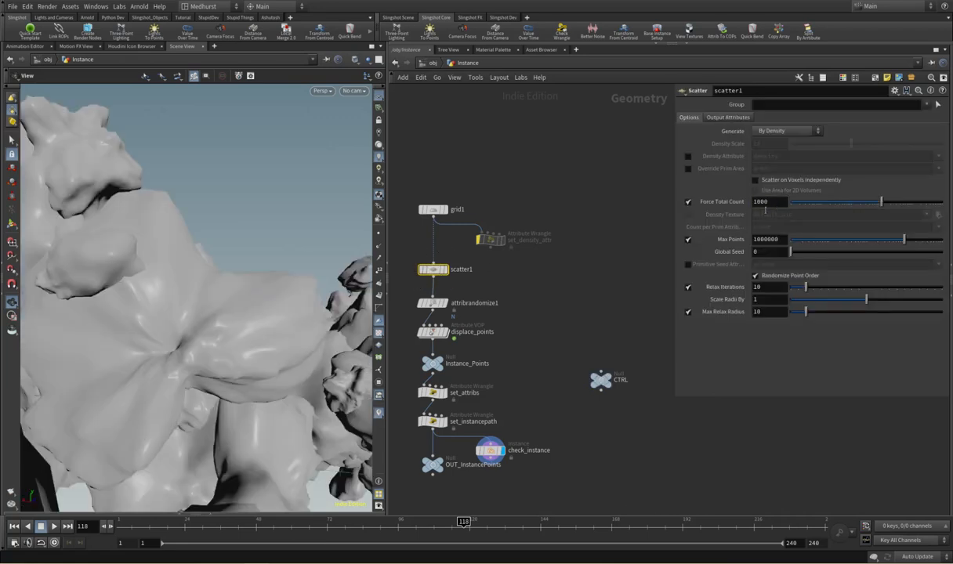
- Examine the density and spread of the instanced clouds from close up and from above
scroll(205, 282, "down", 3)
scroll(205, 283, "down", 3)
left_click_drag(205, 283, 170, 285)
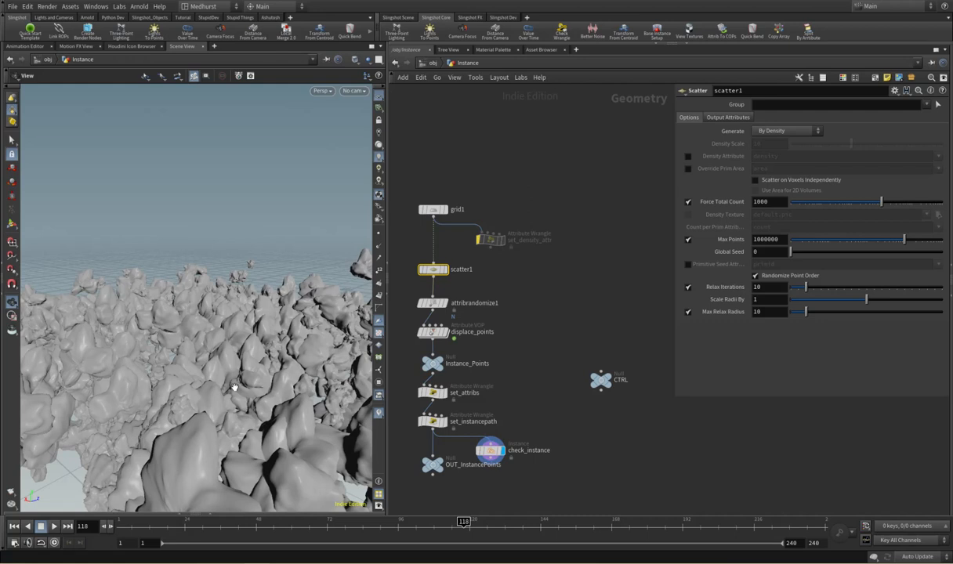
left_click_drag(159, 271, 212, 300)
right_click_drag(213, 301, 187, 270)
left_click_drag(186, 270, 198, 304)
left_click_drag(226, 274, 203, 307)
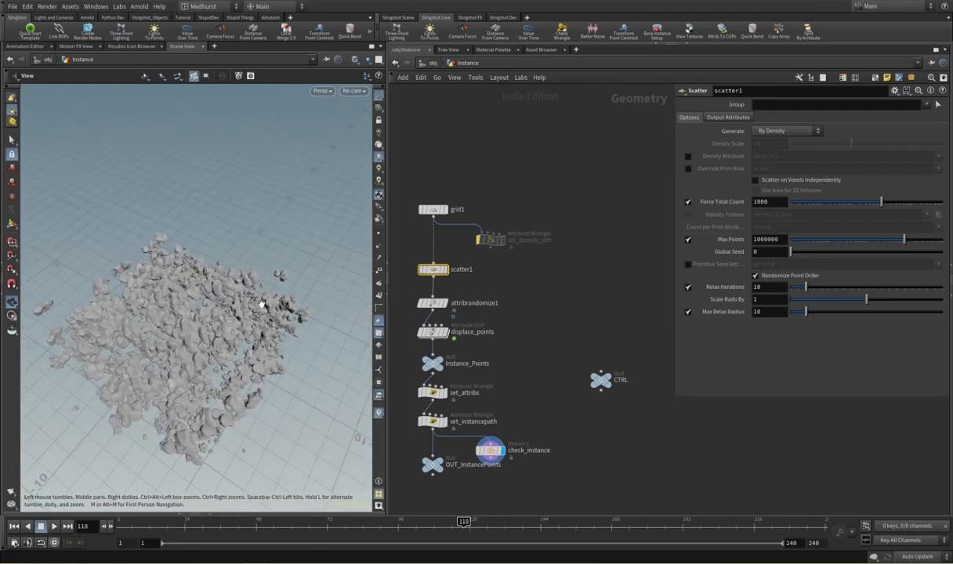
mouse_move(480, 245)
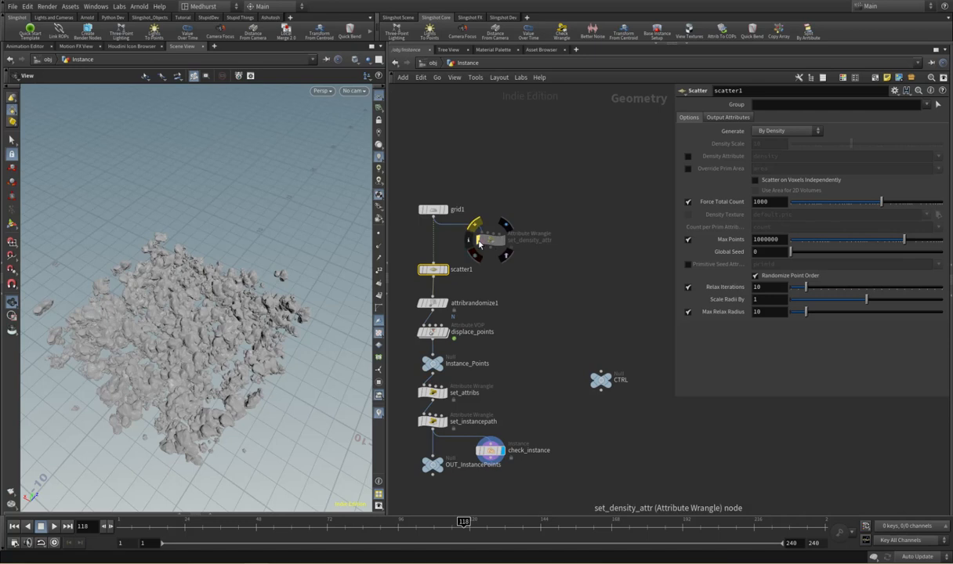
left_click(506, 243)
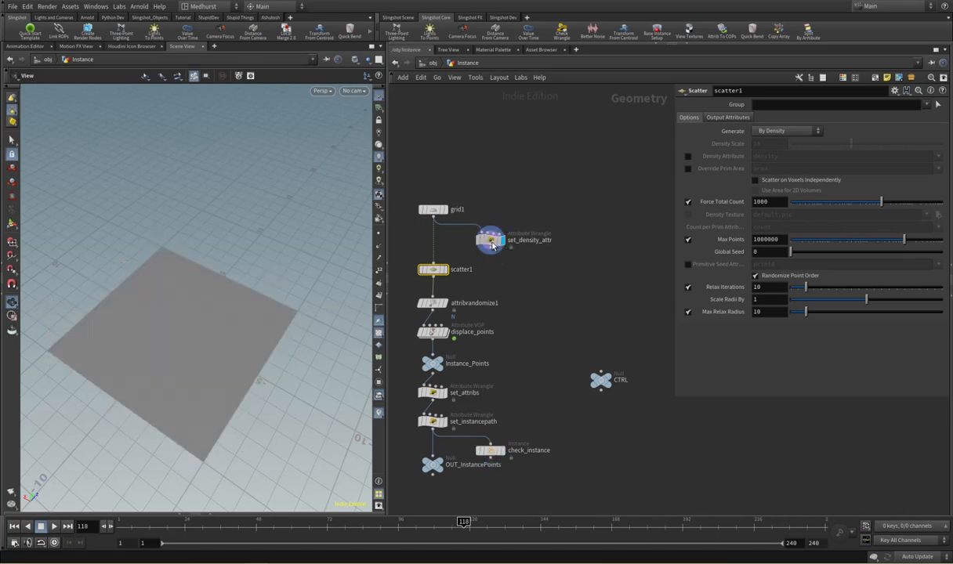
left_click(492, 245)
key("Return")
key("Return")
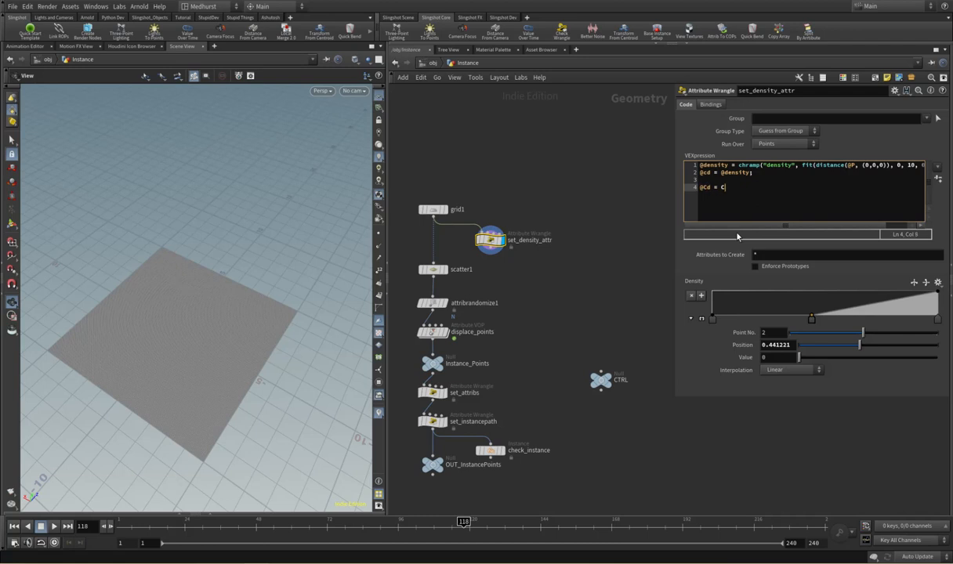
type("@Cd = @density;")
left_click(491, 205)
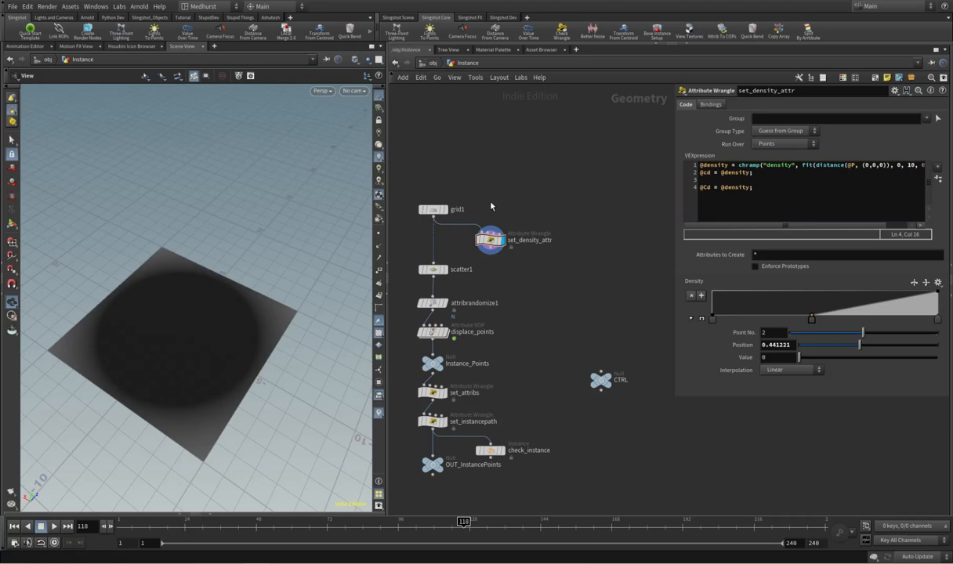
- Insert set_density_attr between grid1 and scatter1, then enable the density attribute on scatter1 and display its points
left_click_drag(171, 325, 175, 327)
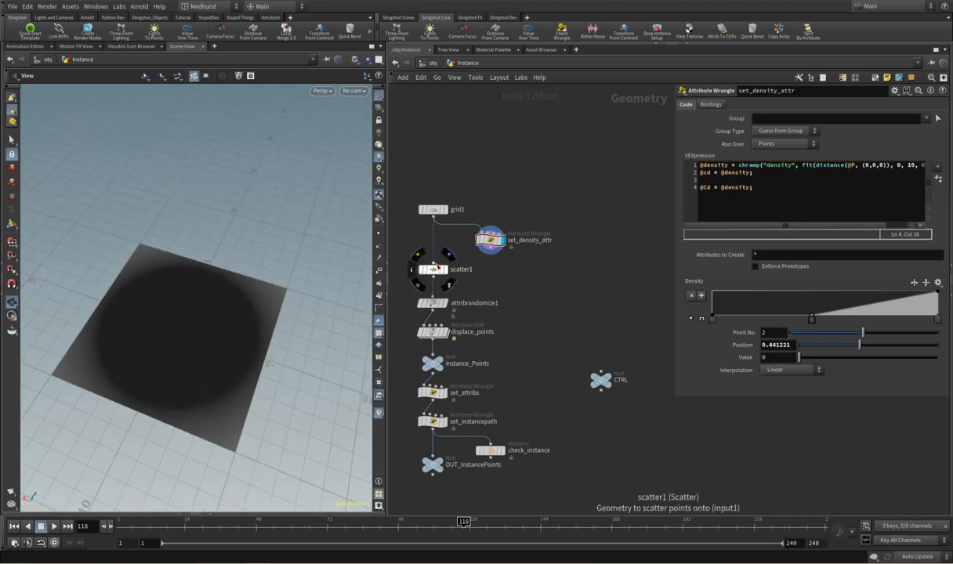
left_click_drag(492, 246, 436, 246)
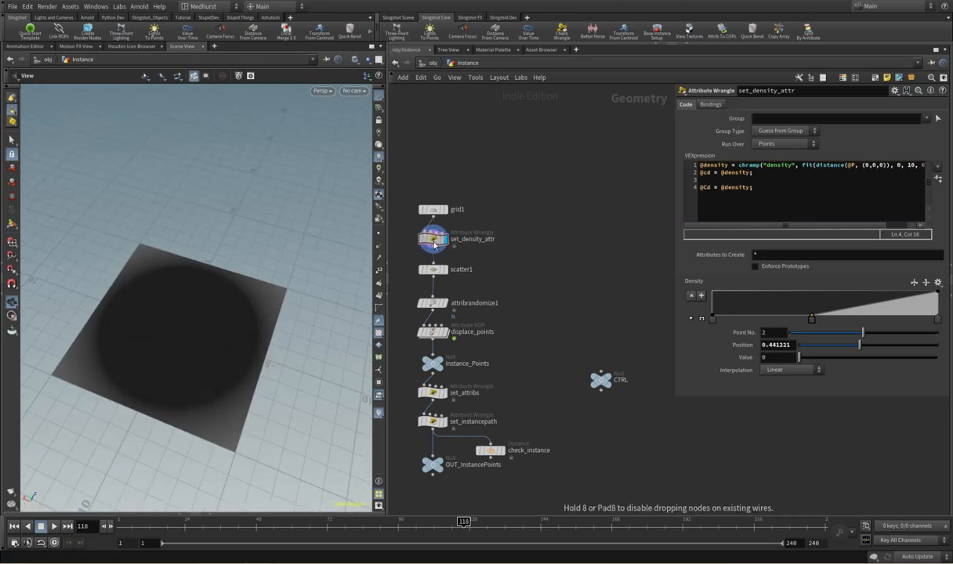
left_click(436, 270)
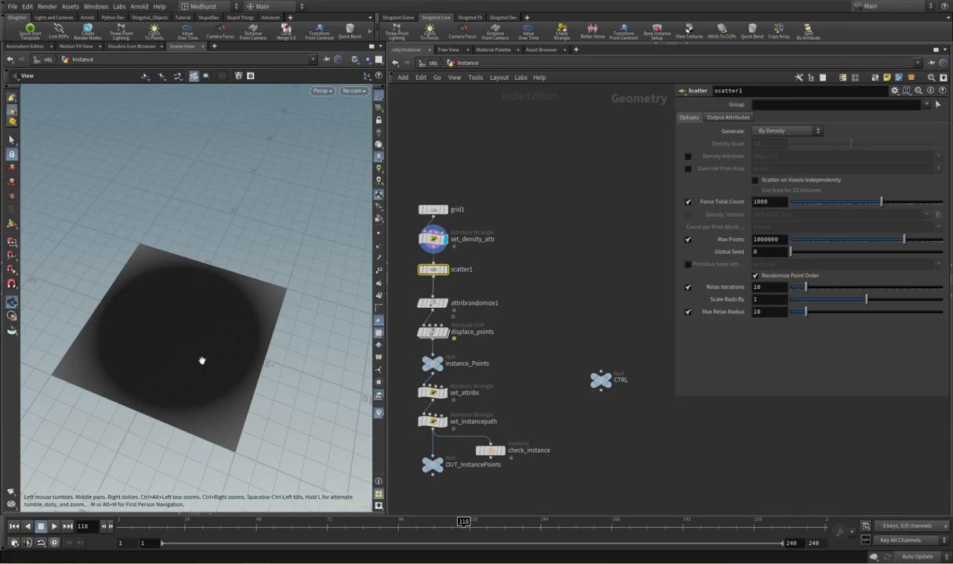
left_click(688, 156)
left_click(450, 276)
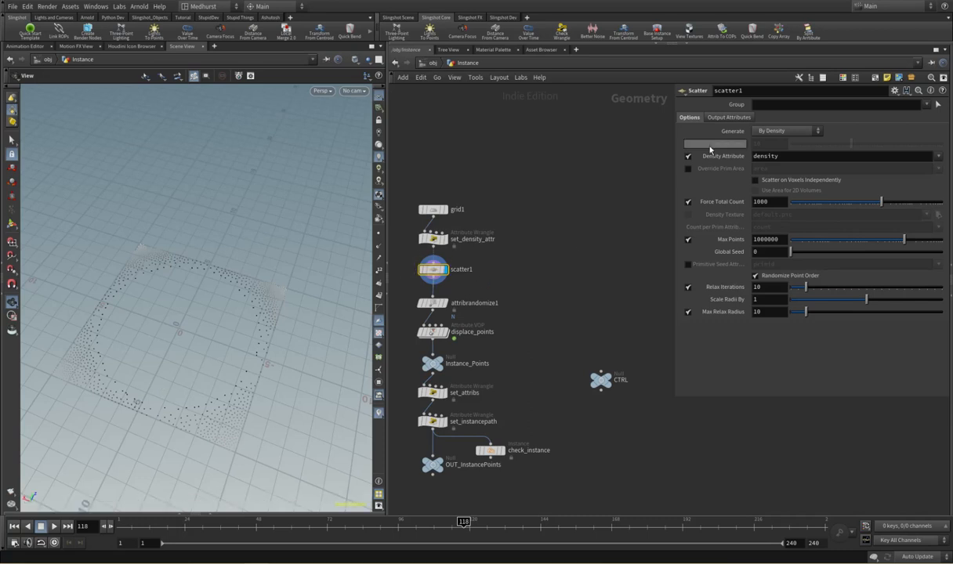
- Exclude colour from scatter1's output by setting its Point Attributes to "* ^Cd"
left_click(729, 117)
left_click(774, 192)
type("^Cd")
key("Return")
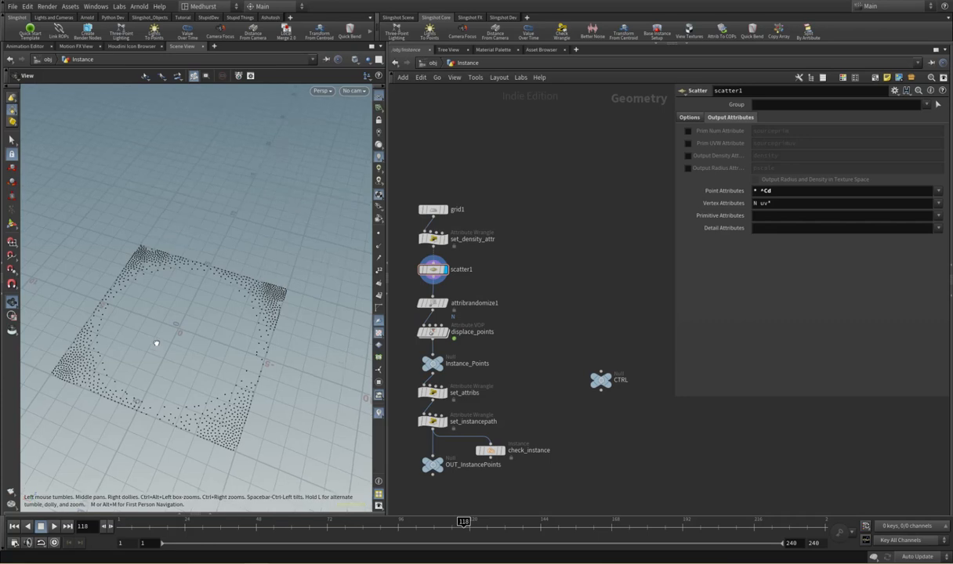
- Display check_instance at frame 85 and examine the instanced clouds around the empty centre from several angles
left_click_drag(155, 341, 158, 306)
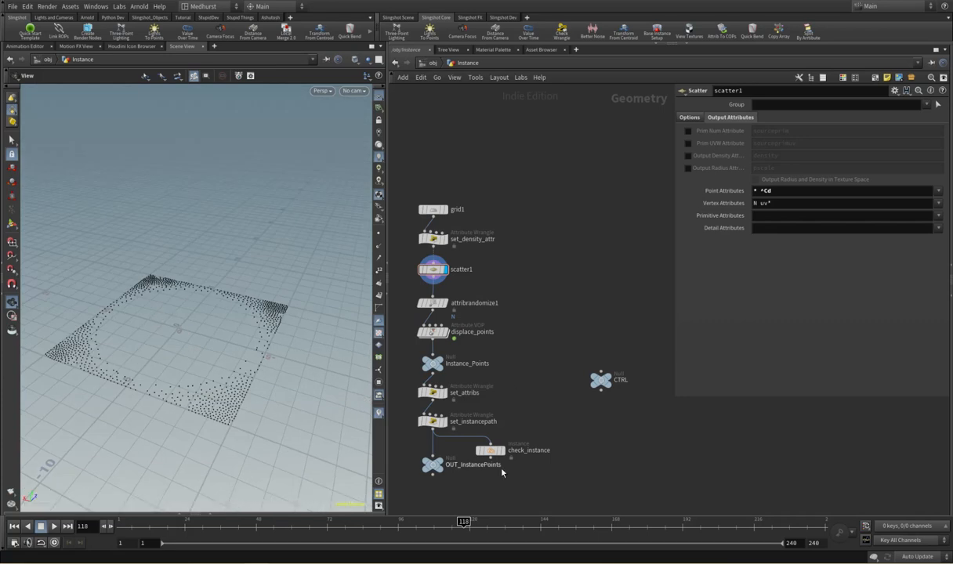
left_click(505, 450)
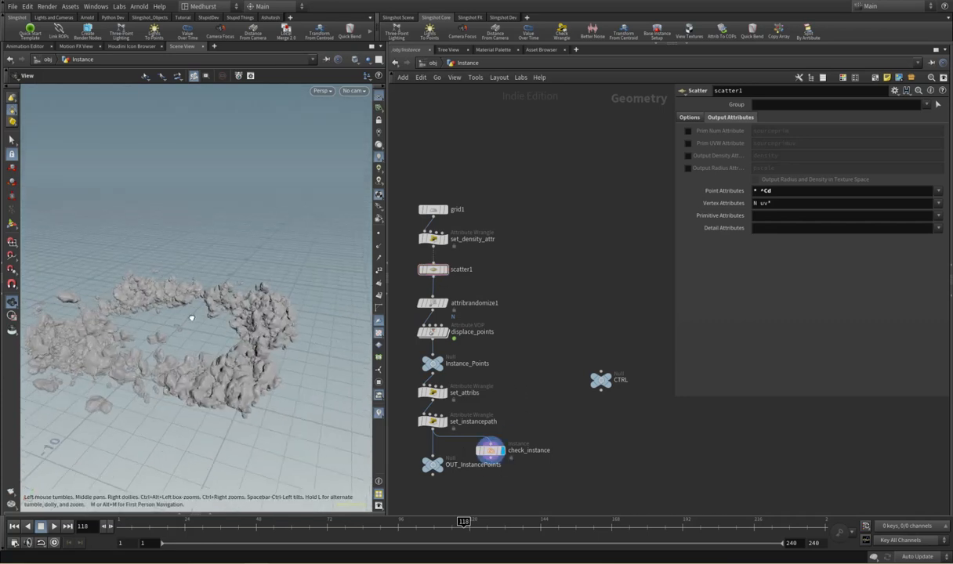
left_click(366, 521)
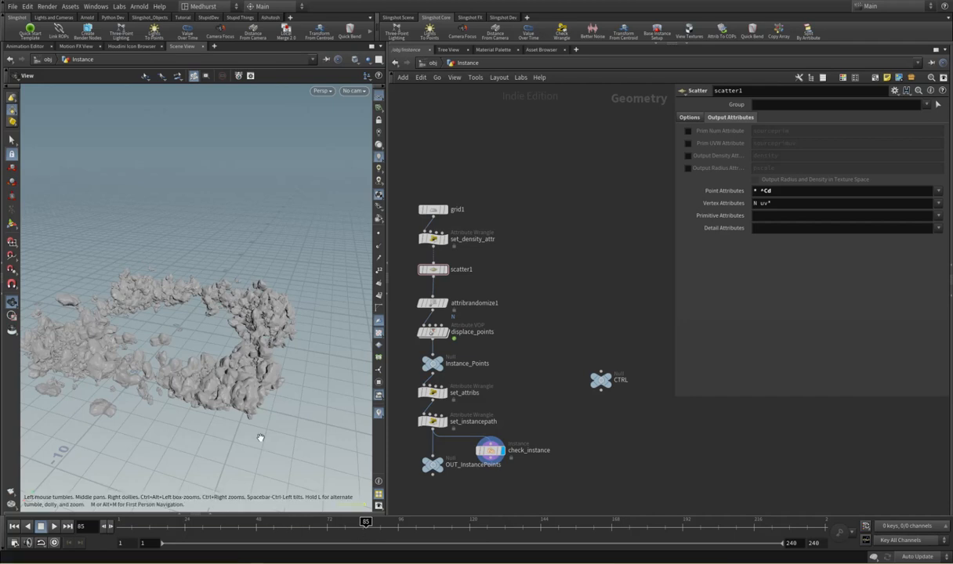
left_click_drag(206, 320, 204, 340)
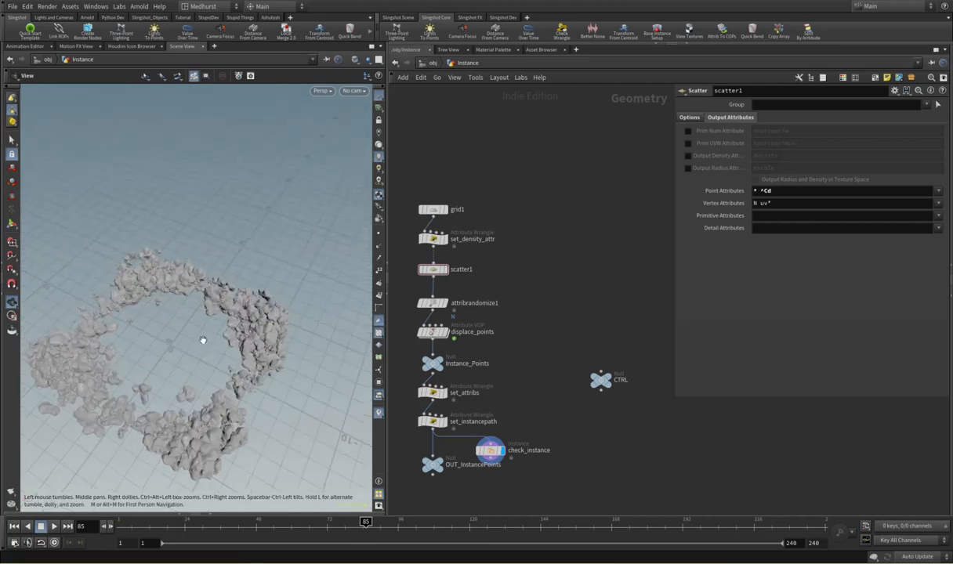
right_click_drag(204, 340, 203, 354)
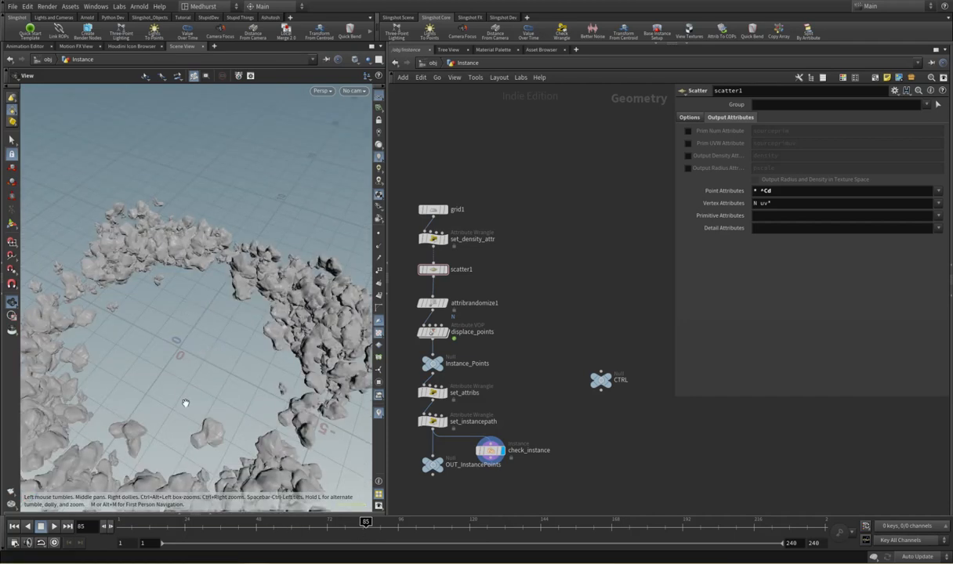
left_click_drag(186, 403, 193, 379)
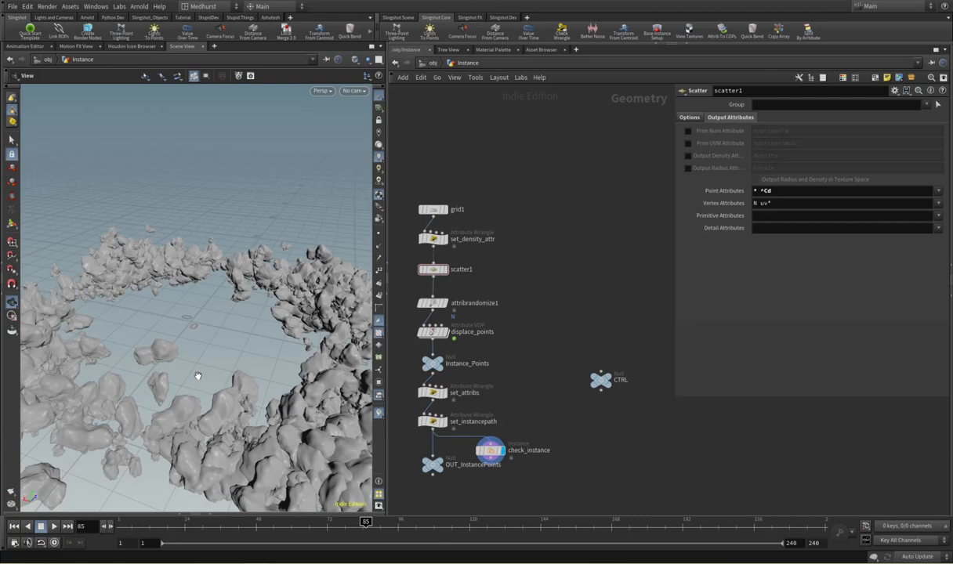
left_click_drag(251, 342, 192, 328)
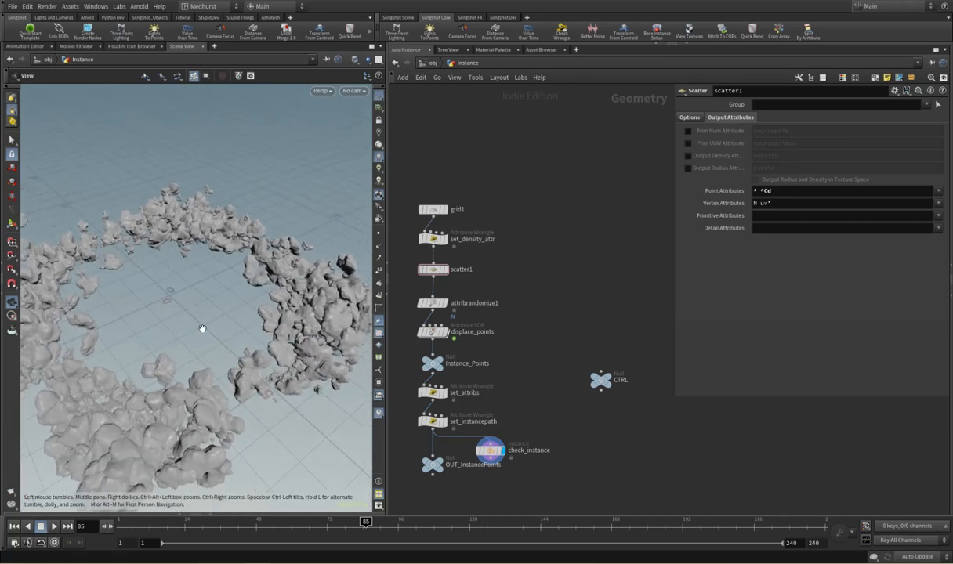
left_click_drag(157, 302, 197, 294)
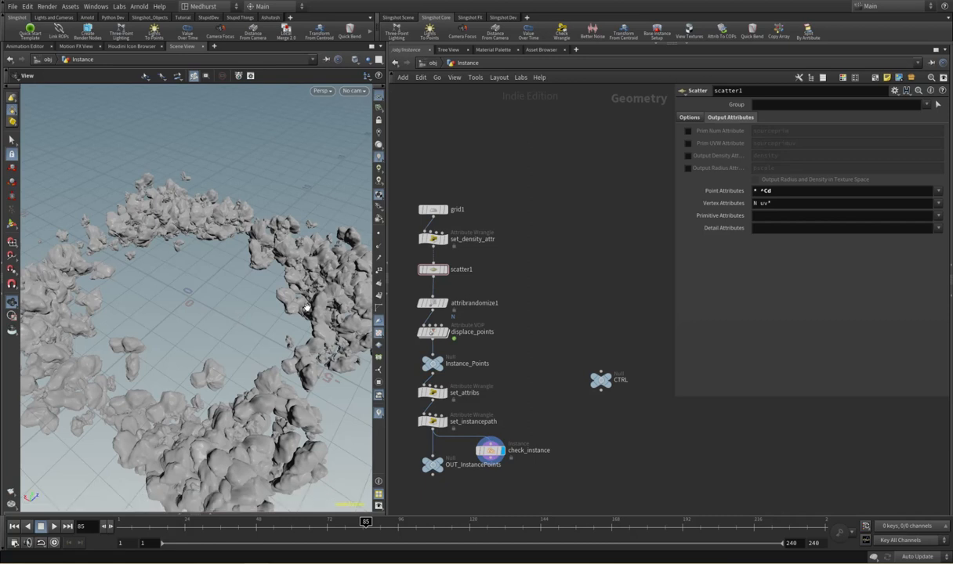
- Insert a new Attribute Wrangle between attribrandomize1 and displace_points
left_click(429, 331)
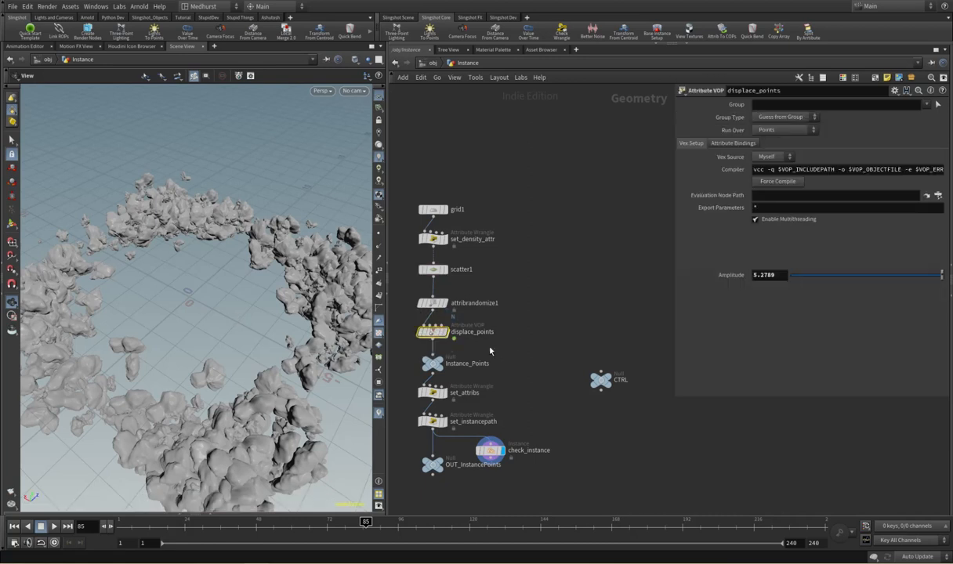
key("Tab")
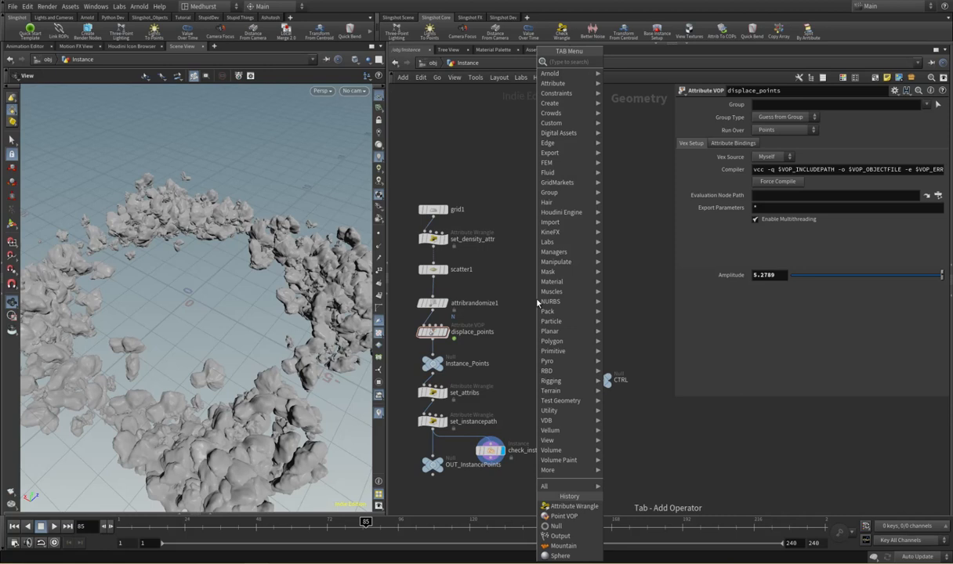
type("attrwr")
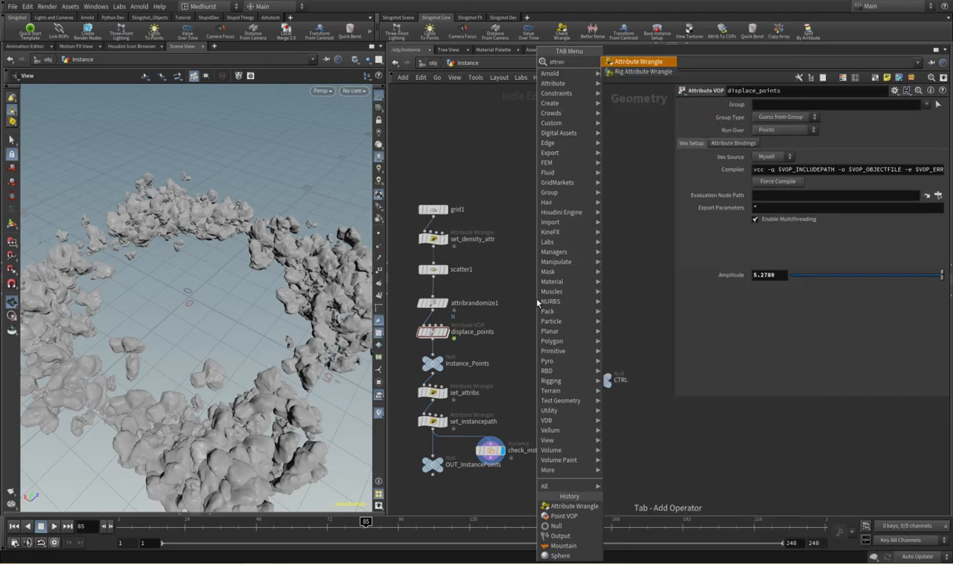
key("Return")
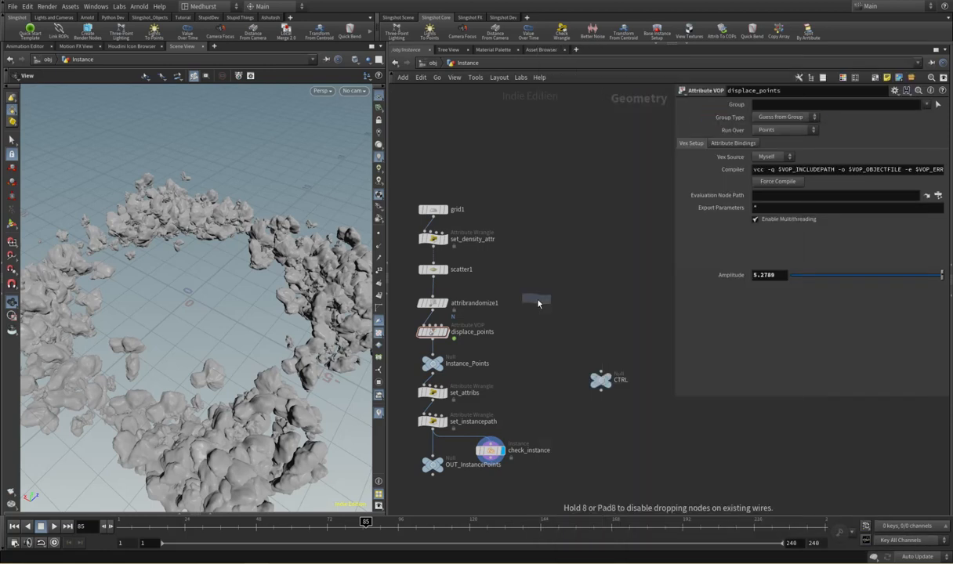
left_click(444, 338)
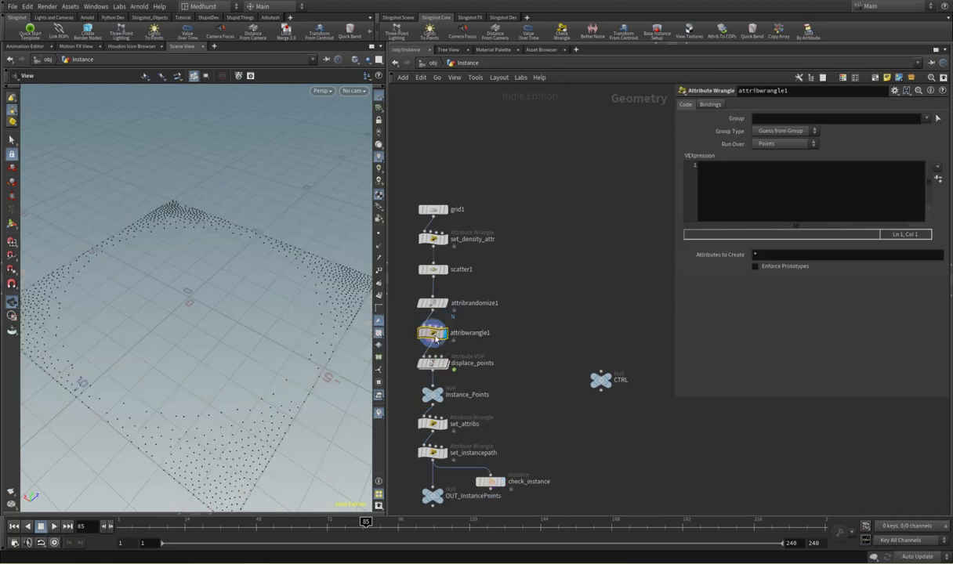
- Enter "@N = cross(@P, (0,1,0));" as attribwrangle1's VEX code and turn on the point normals in the viewport
left_click(754, 180)
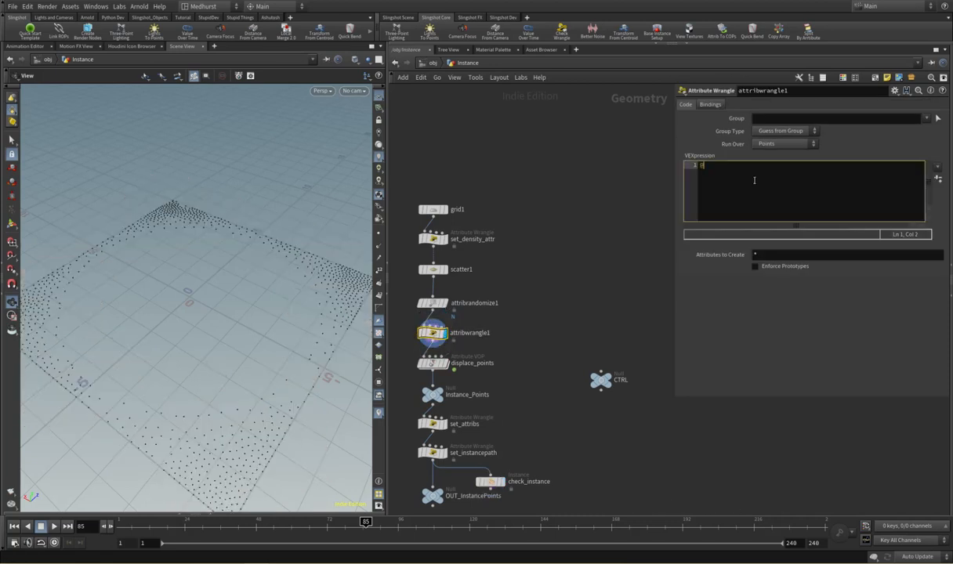
type("@N = cross")
type(";")
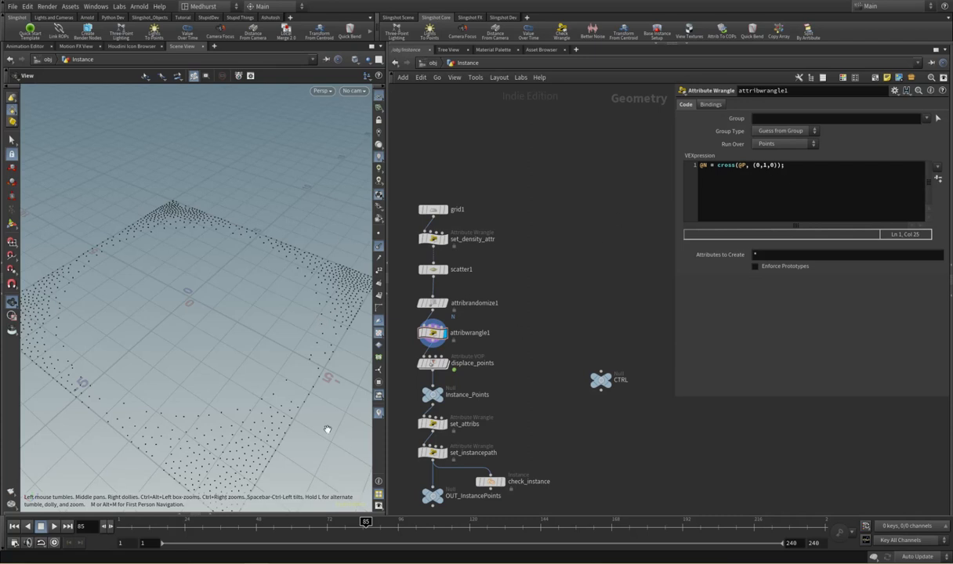
right_click_drag(327, 429, 391, 411)
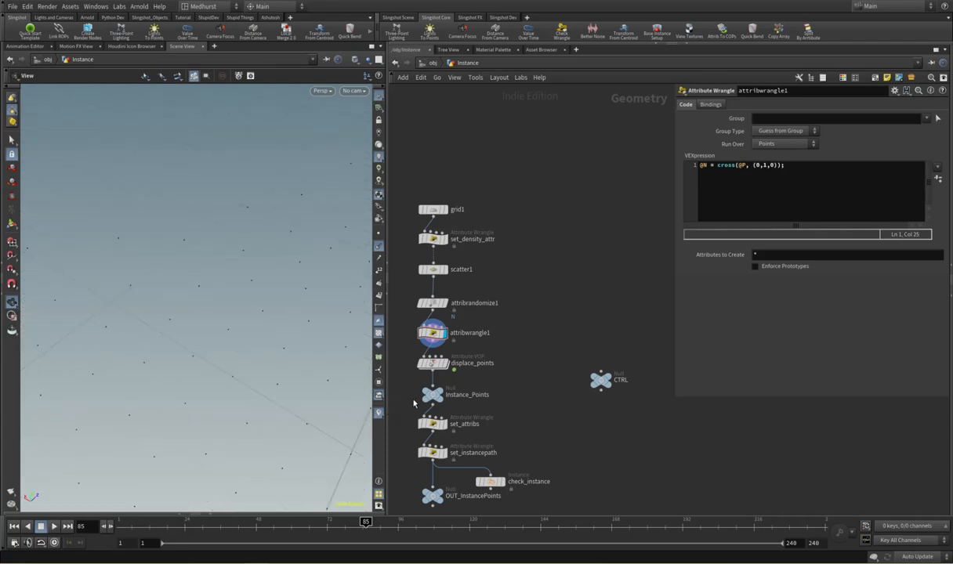
- Change attribwrangle1's VEX code to "@N = cross(@P, set(0,1,0)) * 1;" and check the normals around the empty centre
left_click(779, 167)
left_click(754, 166)
type("set(")
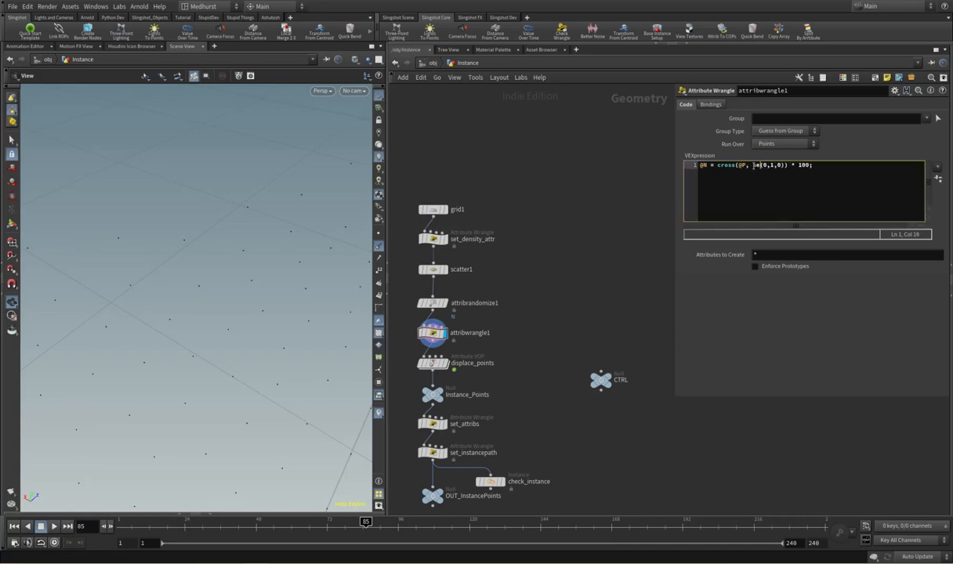
left_click(809, 165)
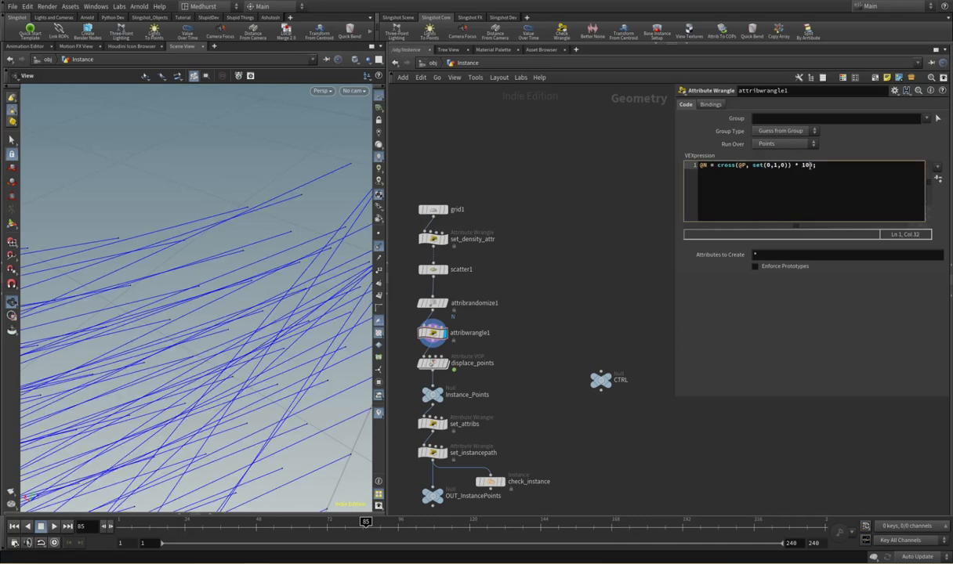
left_click(803, 168)
key("BackSpace")
left_click(537, 167)
right_click_drag(235, 262, 118, 213)
left_click_drag(118, 213, 110, 232)
right_click_drag(111, 232, 276, 226)
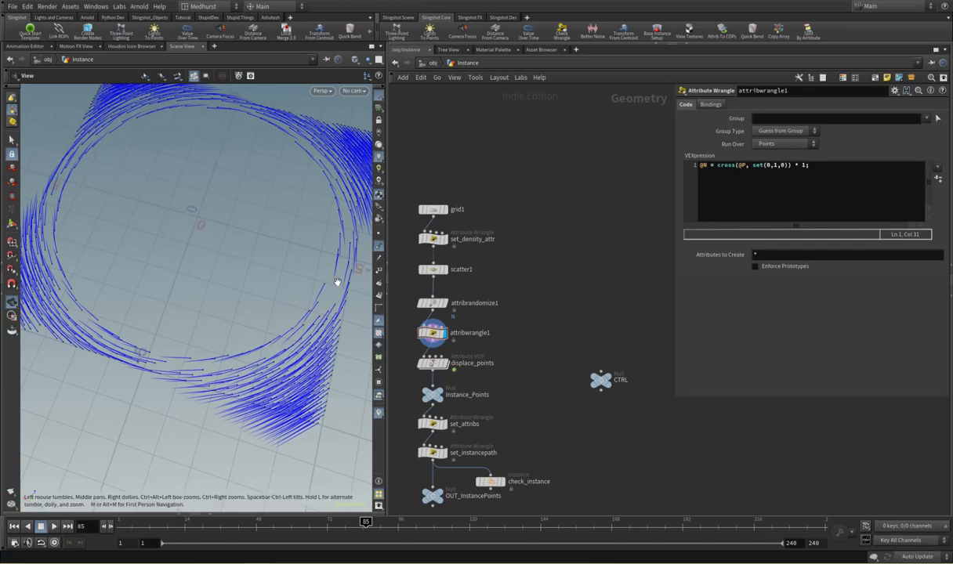
- Look inside displace_points at how the normals and turbnoise1 feed displacenml1, and return to the geometry network
double_click(436, 365)
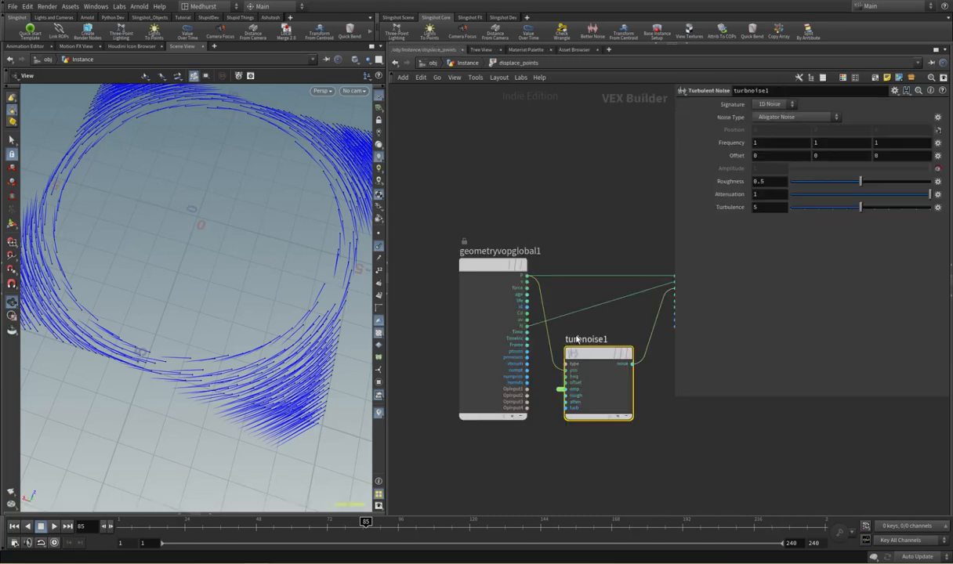
middle_click_drag(583, 292, 570, 312)
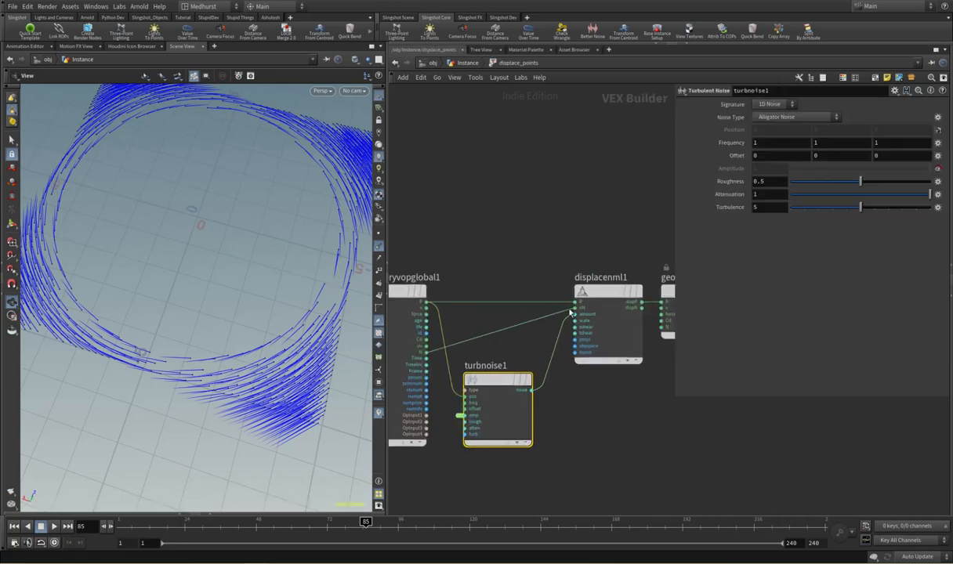
left_click(465, 64)
- Display check_instance and raise displace_points' Amplitude to 8.0229
left_click(502, 482)
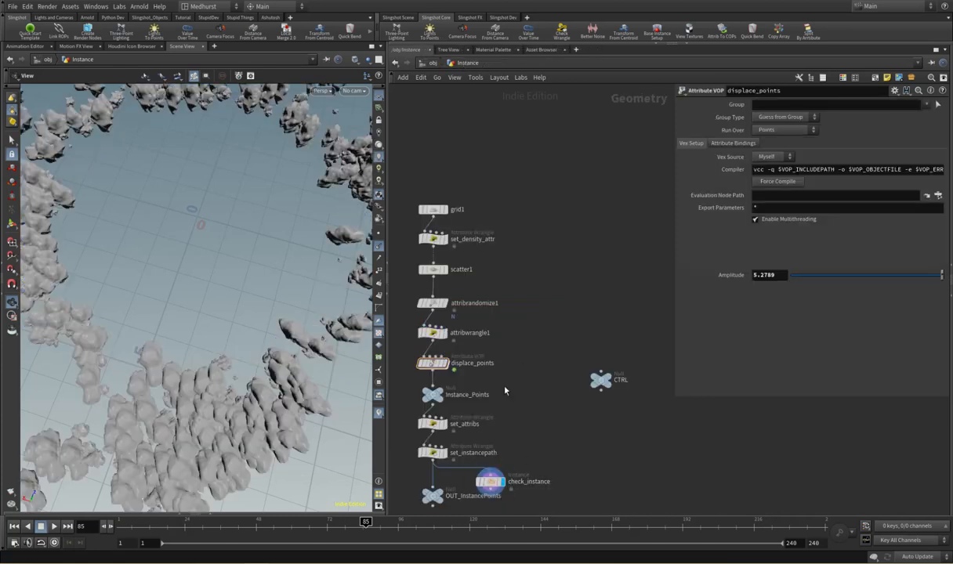
middle_click_drag(730, 278, 730, 309)
middle_click_drag(836, 307, 836, 306)
middle_click_drag(735, 275, 846, 291)
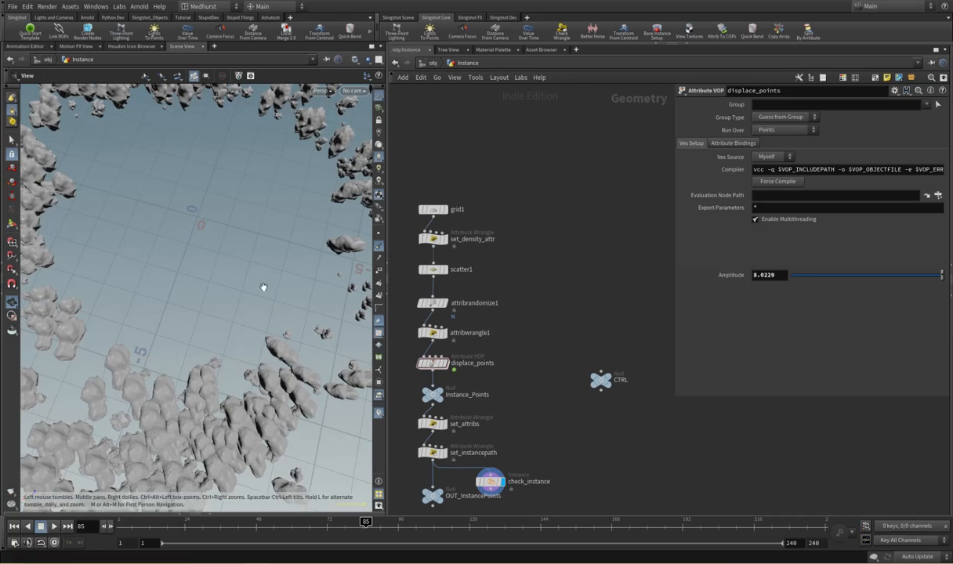
left_click_drag(198, 291, 212, 240)
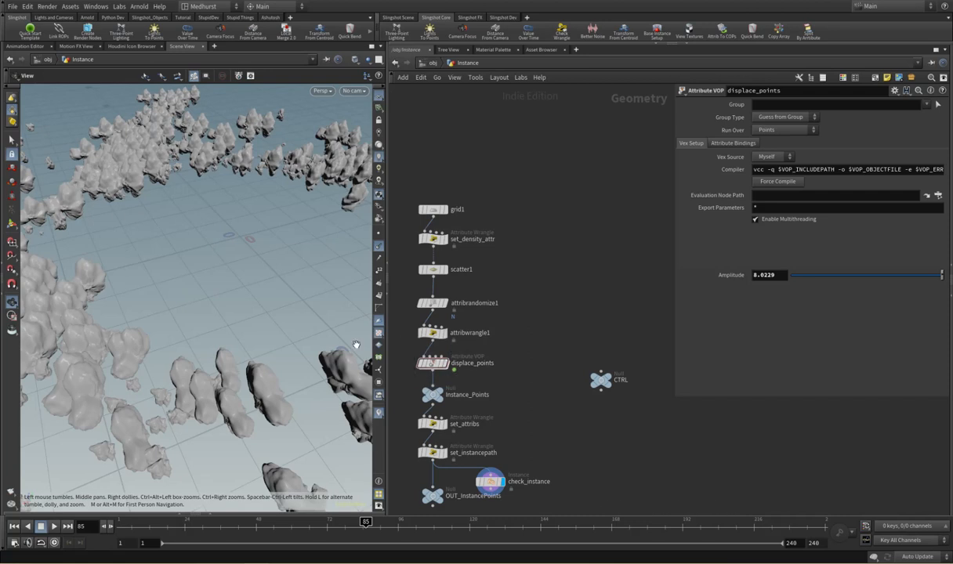
- Move attribrandomize1 between displace_points and Instance_Points, and raise displace_points' Amplitude to 9.7229
left_click_drag(432, 303, 437, 382)
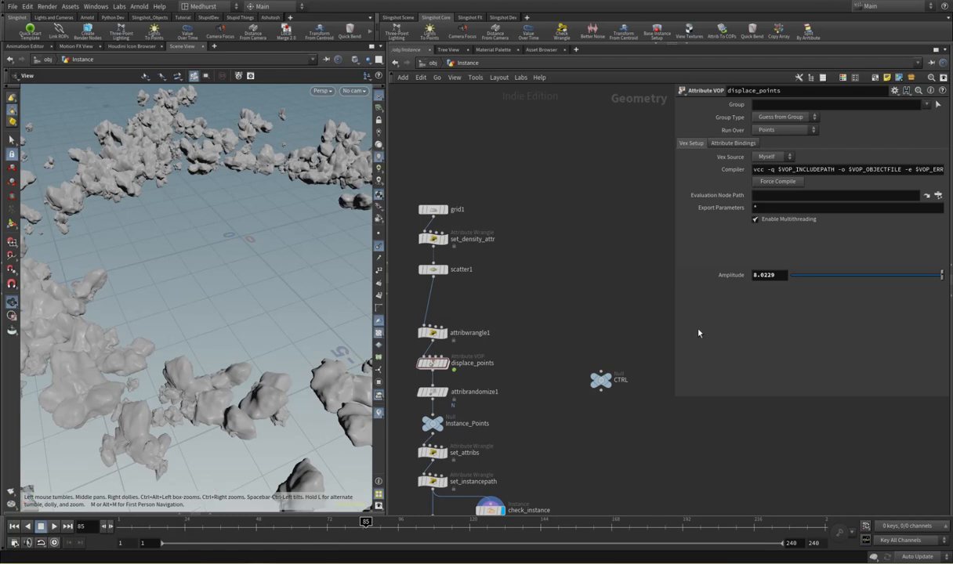
middle_click_drag(774, 275, 874, 275)
scroll(208, 247, "down", 10)
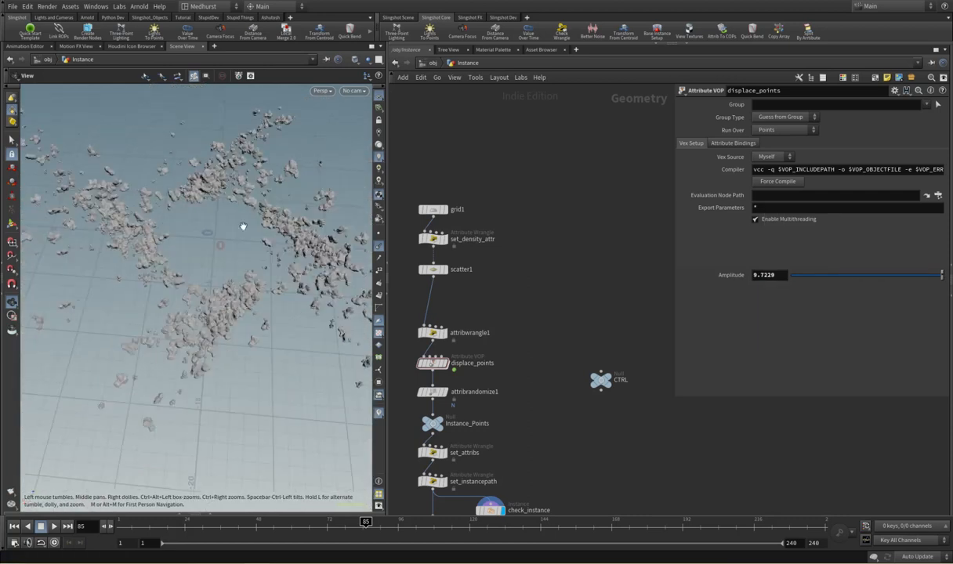
scroll(208, 226, "up", 3)
mouse_move(208, 227)
left_mouse_down()
mouse_move(255, 249)
mouse_move(216, 238)
left_mouse_up()
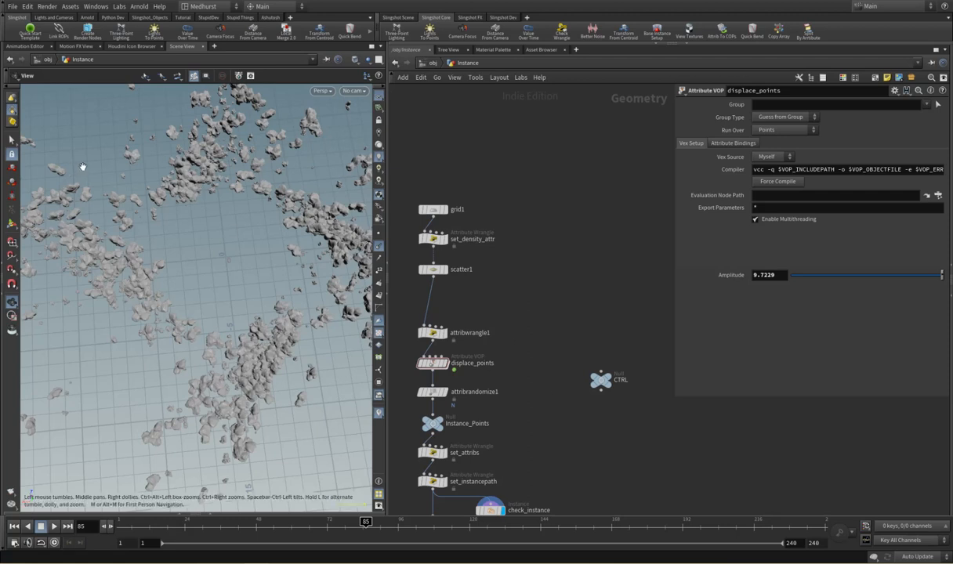
mouse_move(274, 339)
left_mouse_down()
mouse_move(266, 322)
mouse_move(263, 333)
left_mouse_up()
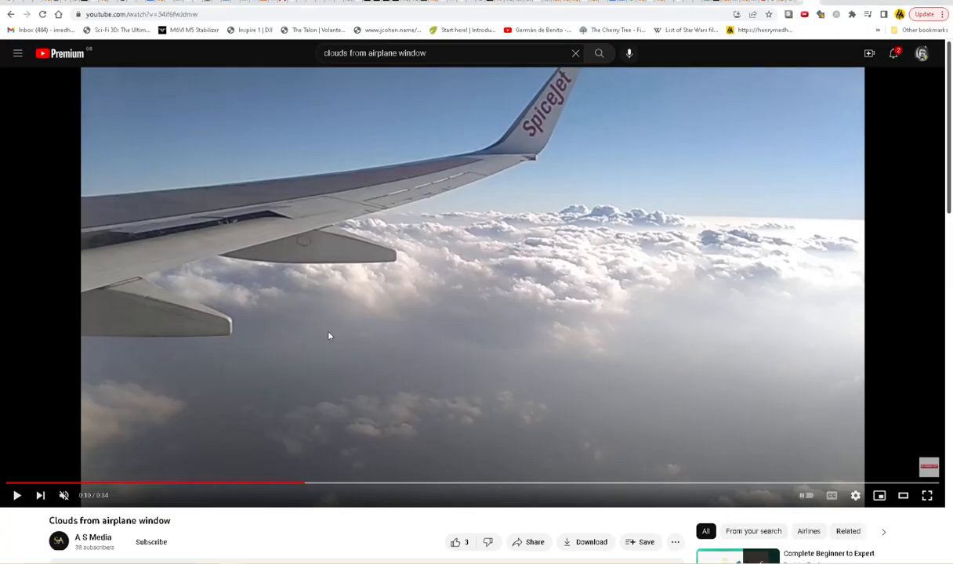